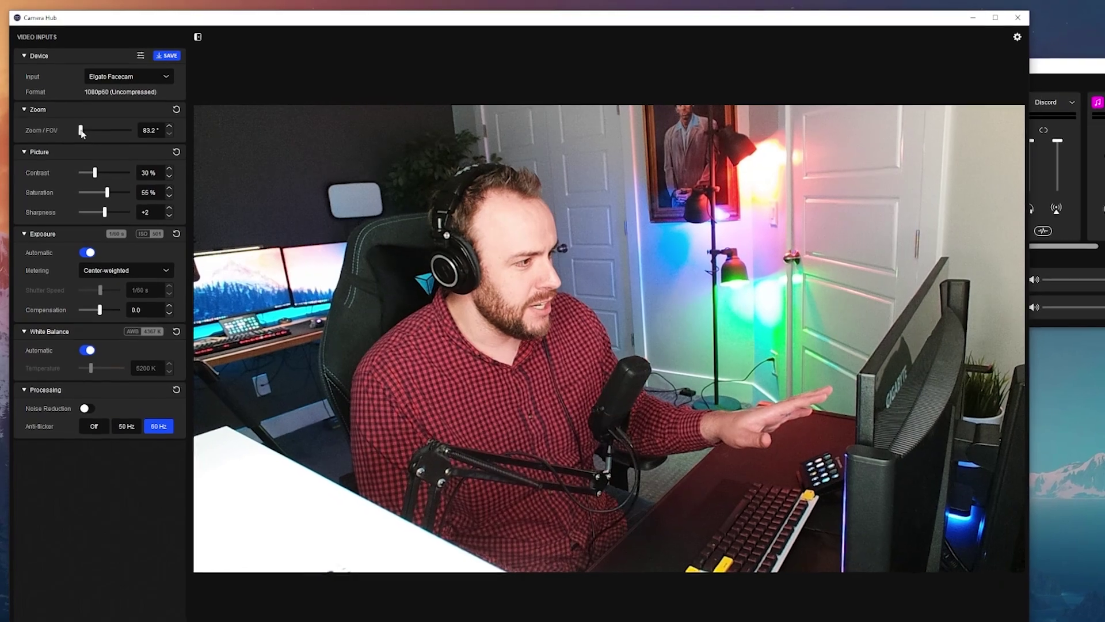
Step: Switch exposure to manual with shutter speed at 1/60 s and ISO at 138, and save the settings to the Elgato Facecam
{"action": "left_click_drag", "start_coordinate": [82, 133], "coordinate": [81, 133]}
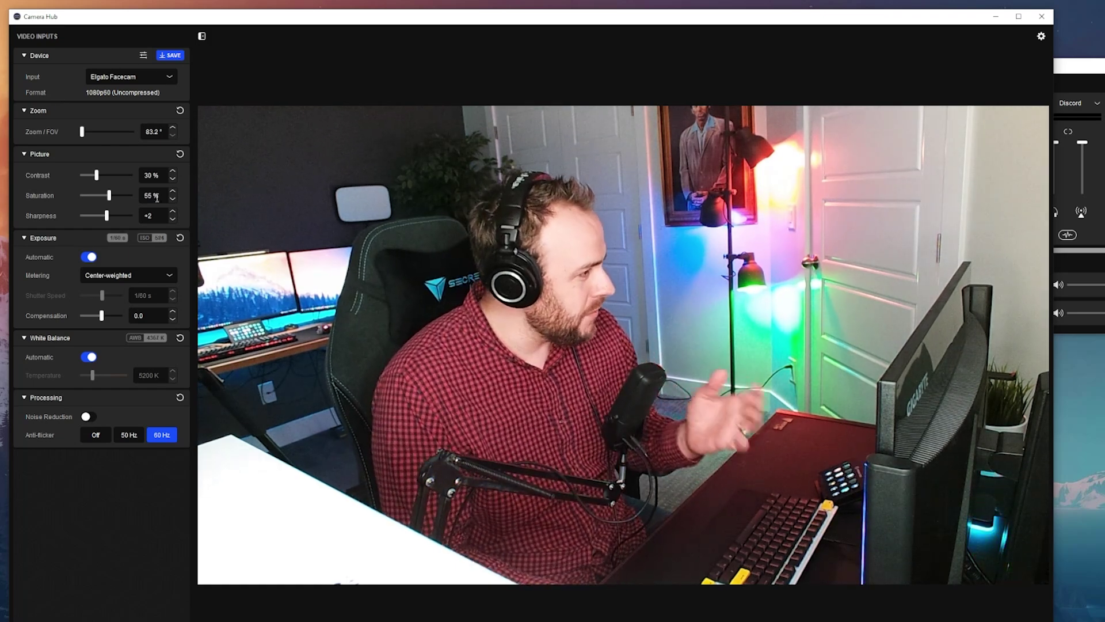
{"action": "left_click", "coordinate": [87, 358]}
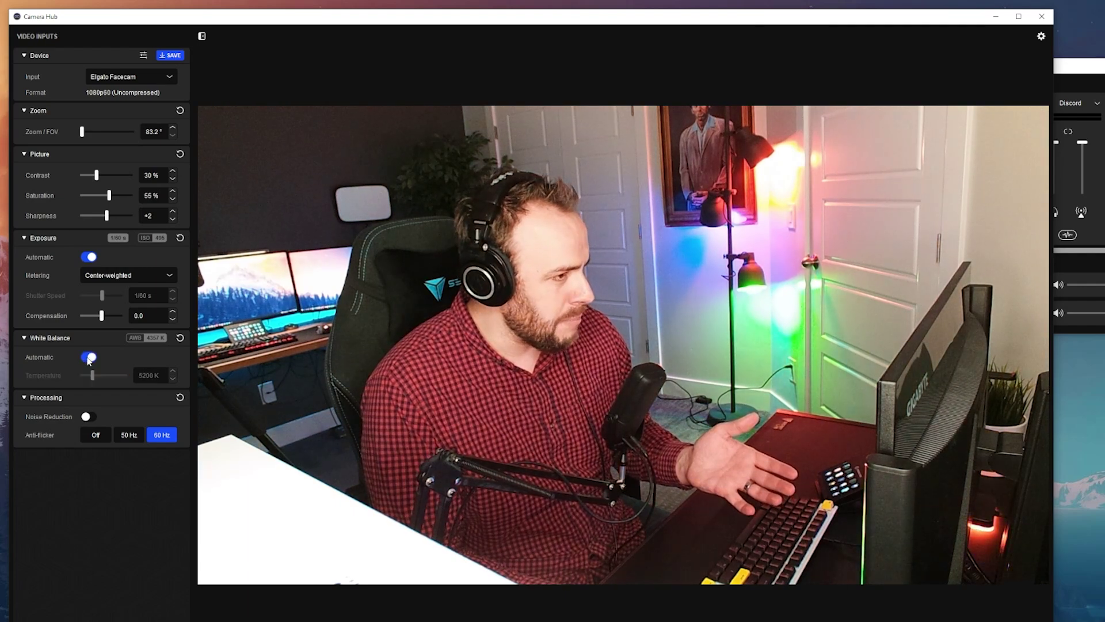
{"action": "left_click", "coordinate": [88, 257]}
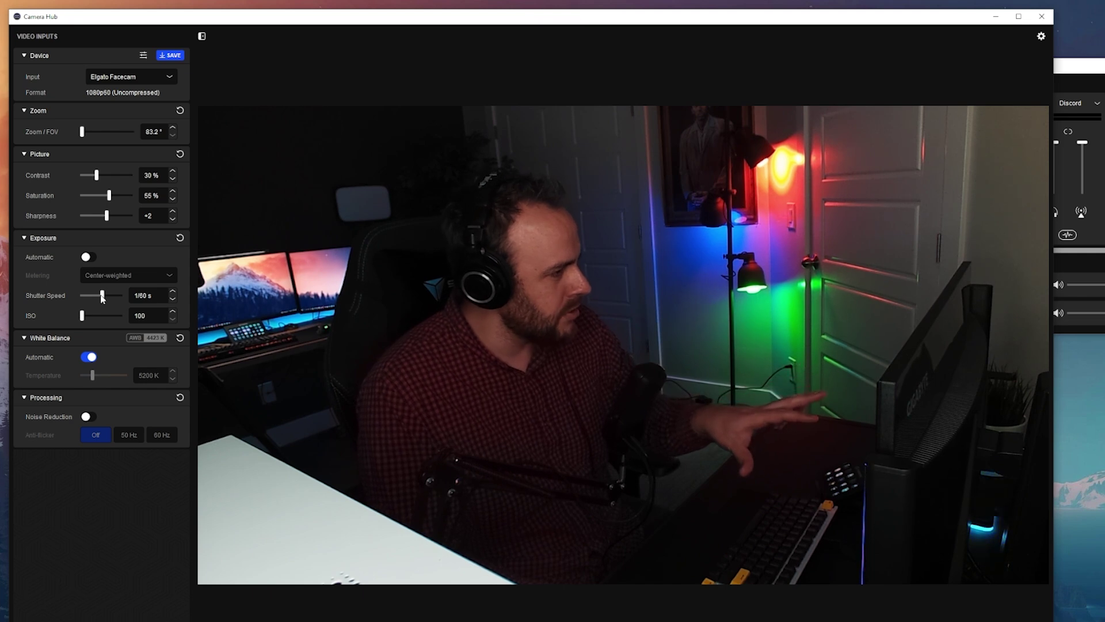
{"action": "left_click_drag", "start_coordinate": [102, 298], "coordinate": [101, 299]}
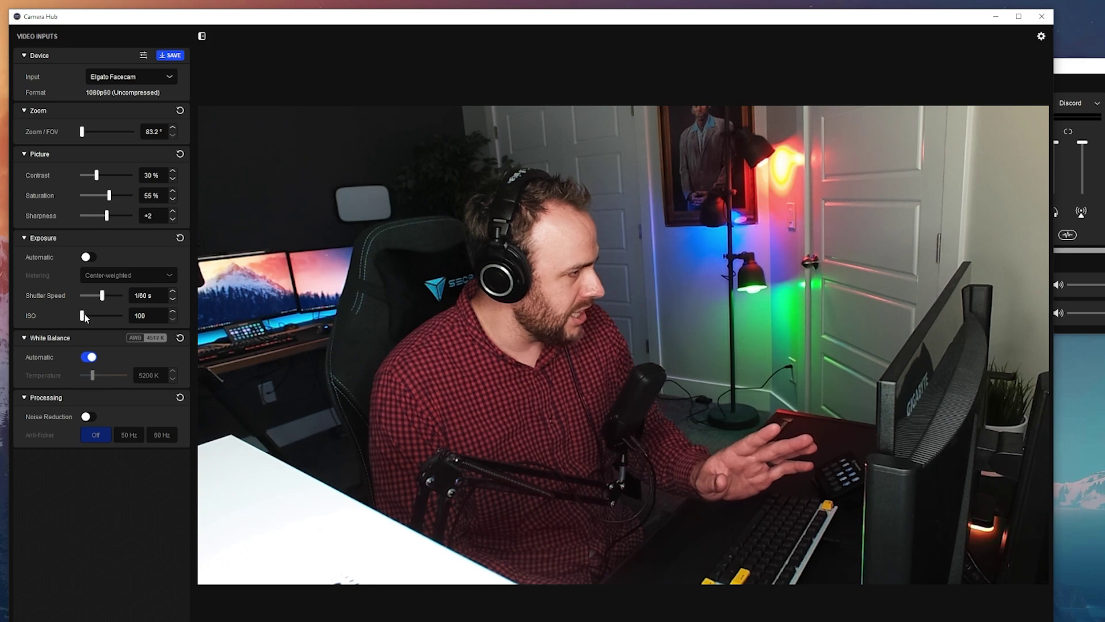
{"action": "left_click_drag", "start_coordinate": [85, 314], "coordinate": [85, 316]}
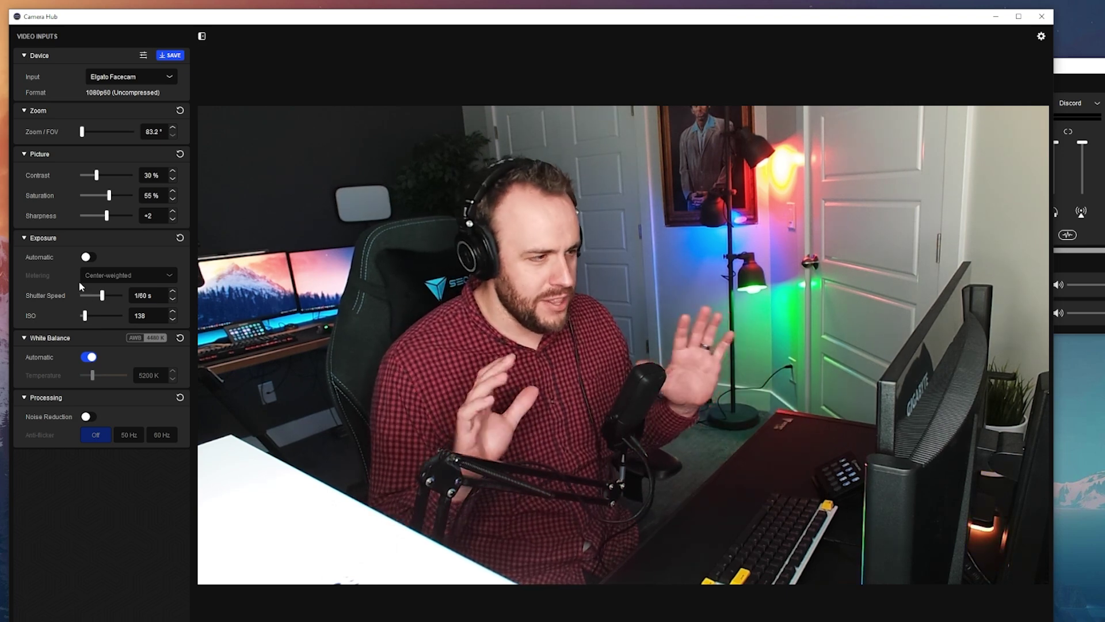
{"action": "left_click", "coordinate": [169, 55]}
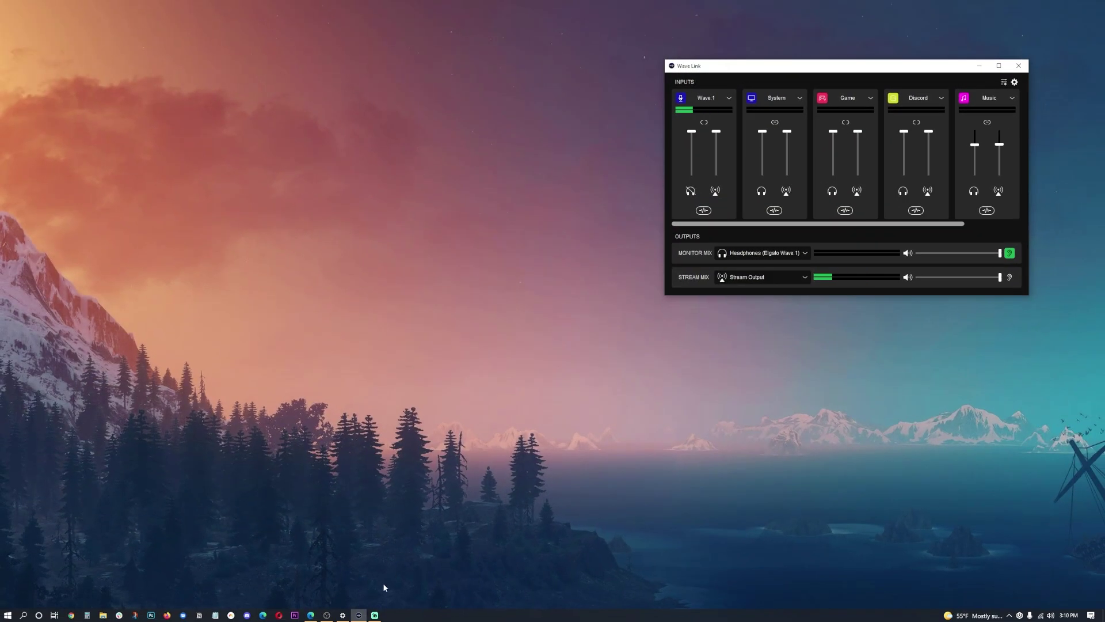
Step: Switch to Streamlabs Desktop, select the Just Chatting scene and open the settings of its New CamLink source
{"action": "left_click", "coordinate": [374, 615]}
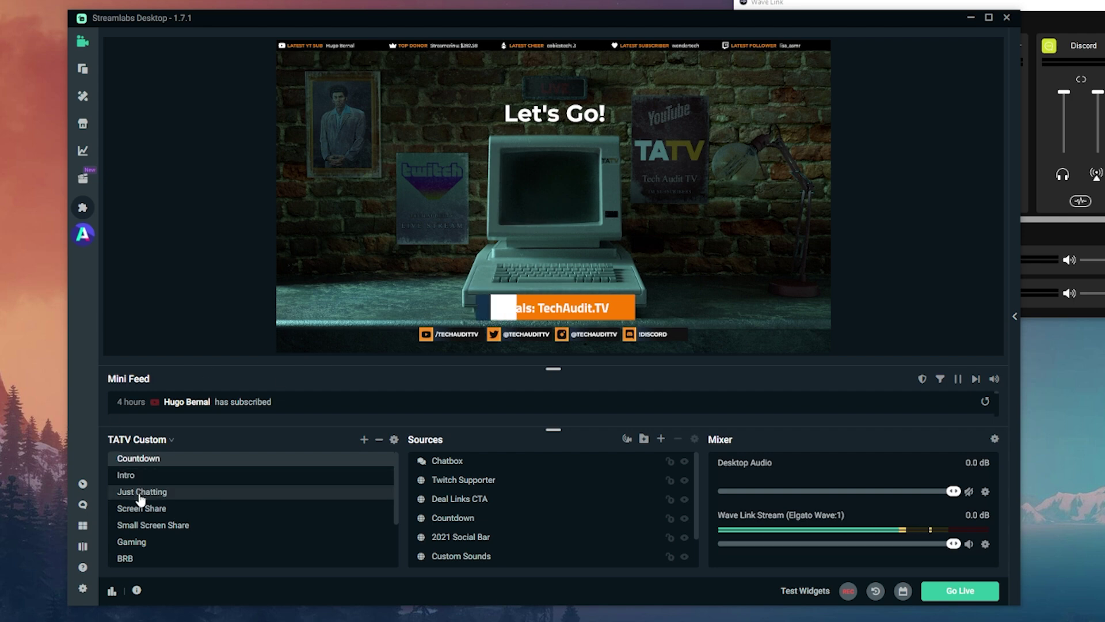
{"action": "left_click", "coordinate": [140, 495]}
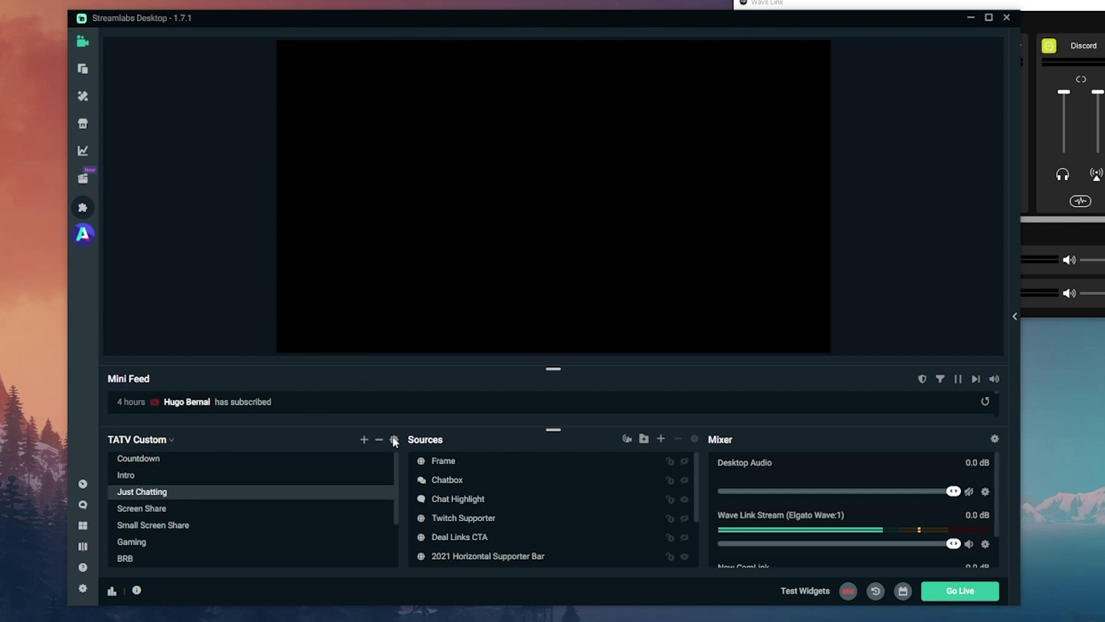
{"action": "scroll", "coordinate": [505, 521], "scroll_direction": "down", "scroll_amount": 2}
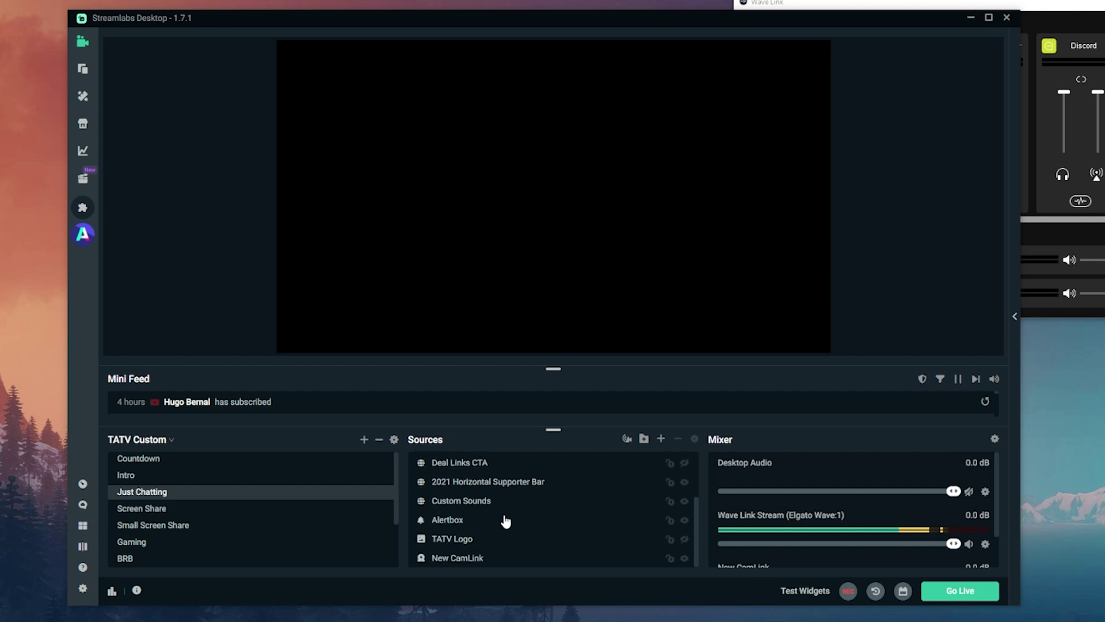
{"action": "double_click", "coordinate": [474, 562]}
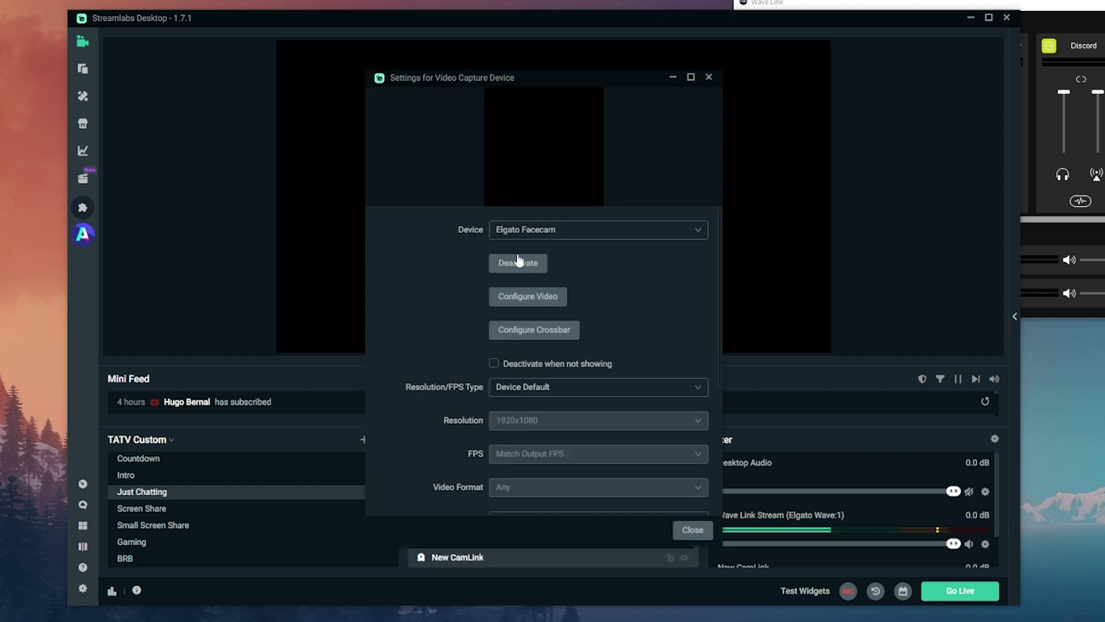
Step: Reselect Elgato Facecam as the capture device, deactivate and reactivate it to restore the feed, and close the source settings
{"action": "left_click", "coordinate": [521, 231]}
{"action": "left_click", "coordinate": [525, 254]}
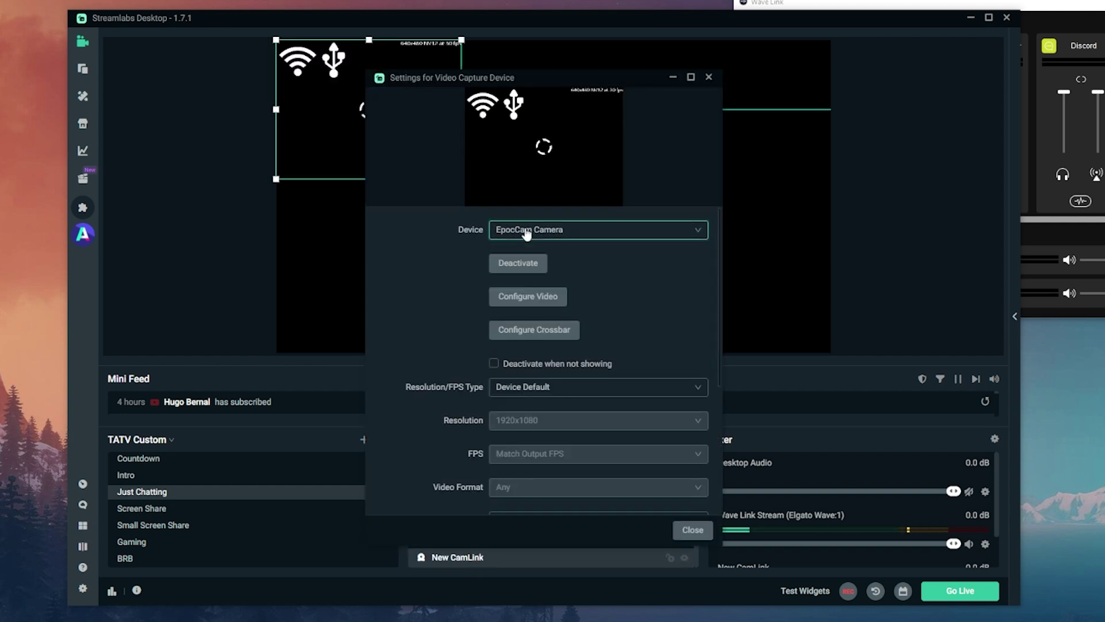
{"action": "left_click", "coordinate": [523, 229]}
{"action": "left_click", "coordinate": [525, 274]}
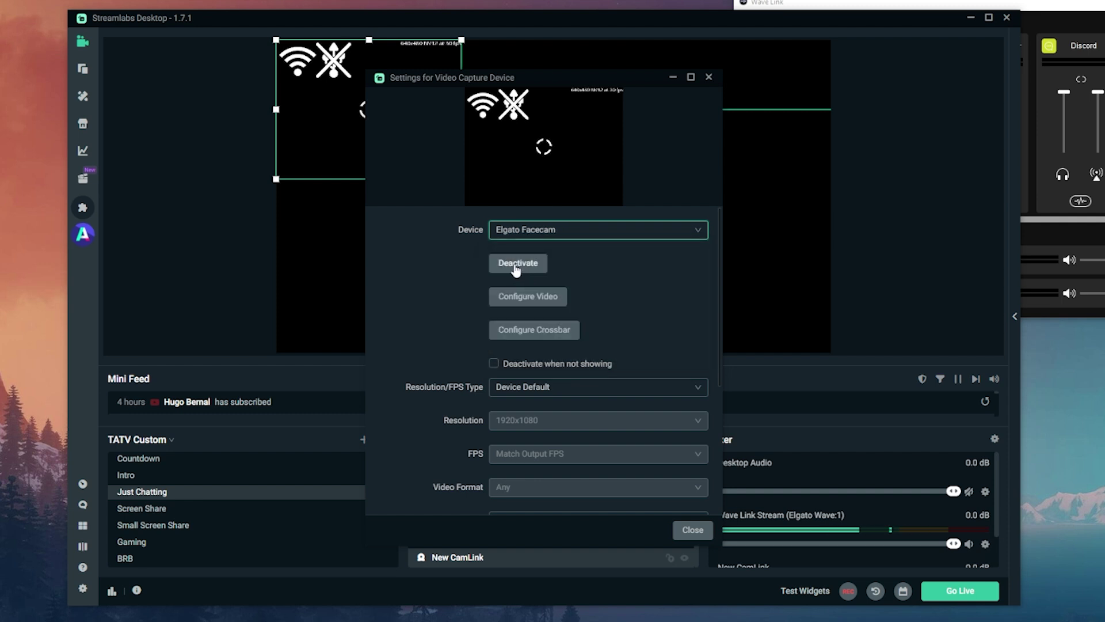
{"action": "left_click", "coordinate": [515, 267]}
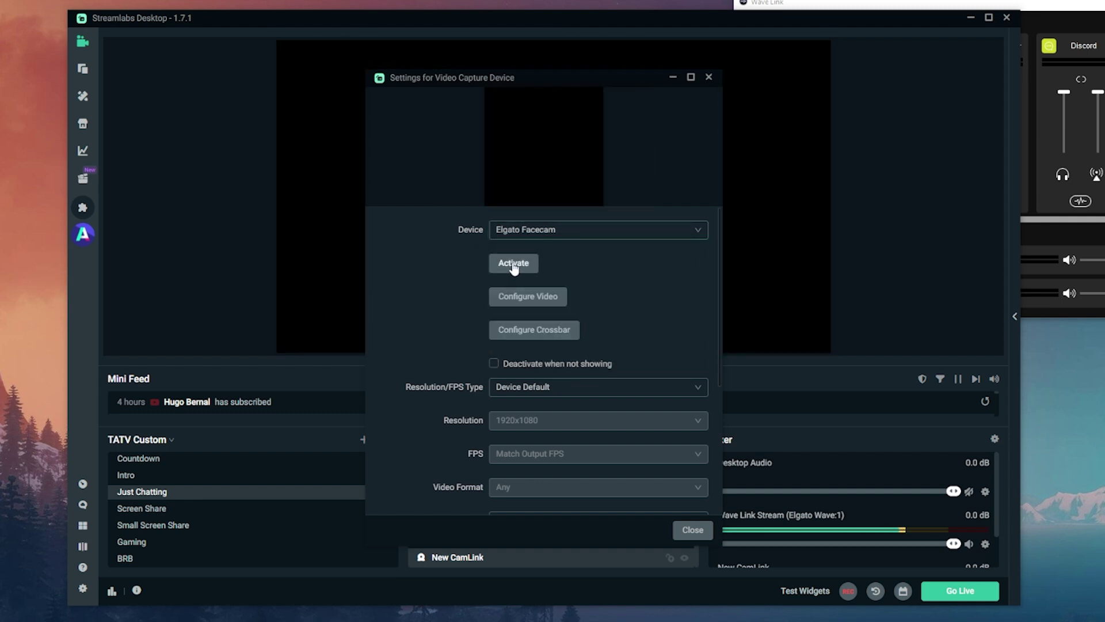
{"action": "left_click", "coordinate": [513, 264]}
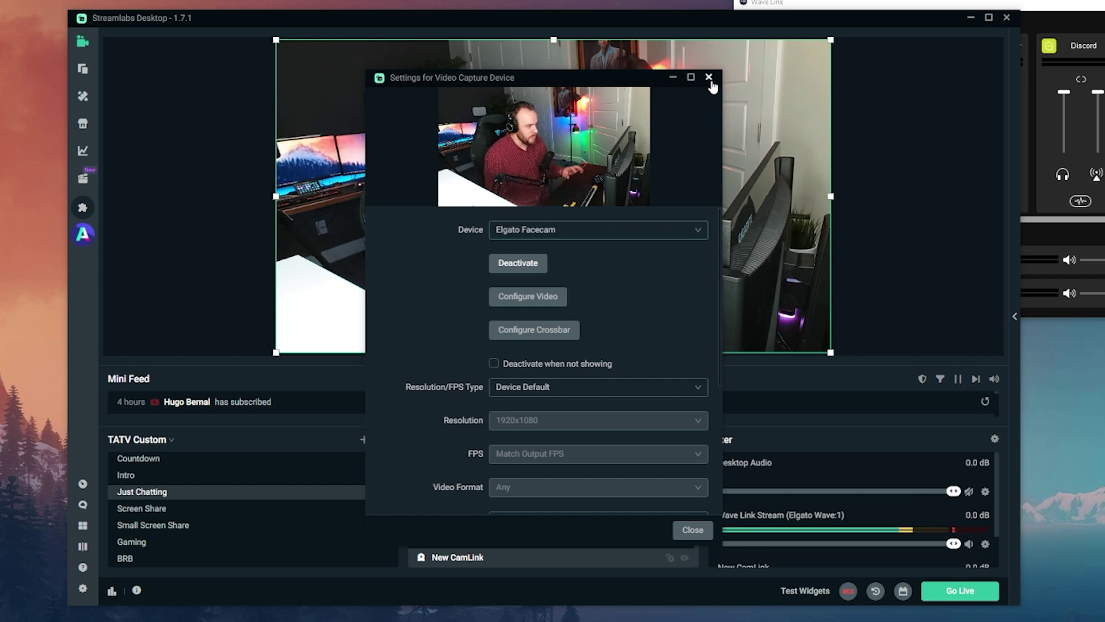
{"action": "left_click", "coordinate": [709, 78]}
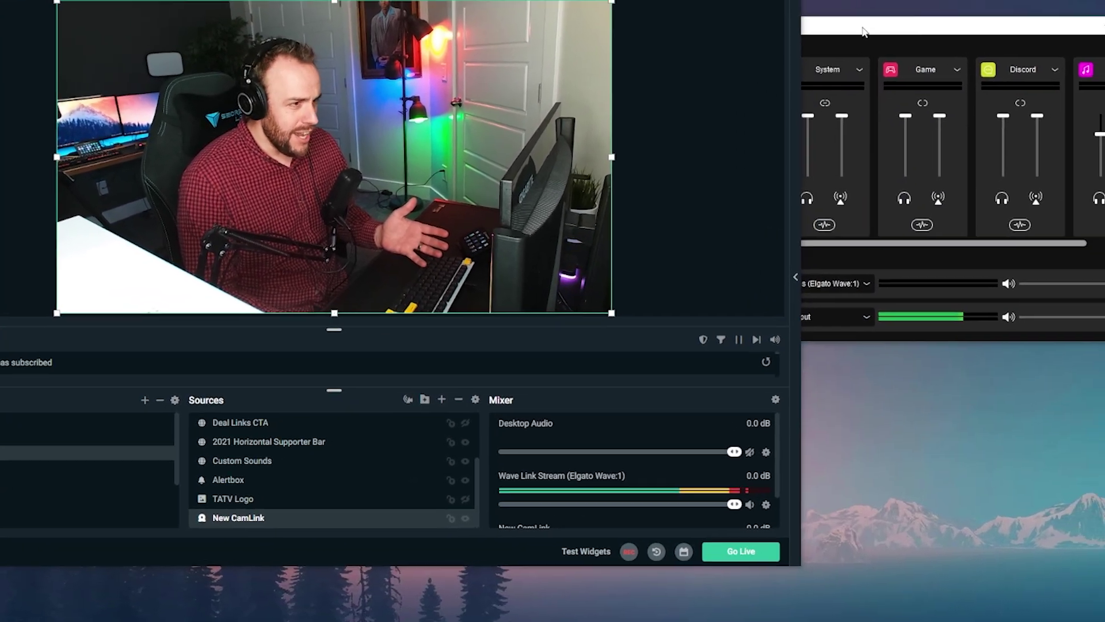
Step: Arrange the Wave Link and YouTube Music windows beside Streamlabs Desktop and start playing the track White Lie
{"action": "left_click_drag", "start_coordinate": [961, 11], "coordinate": [1014, 39]}
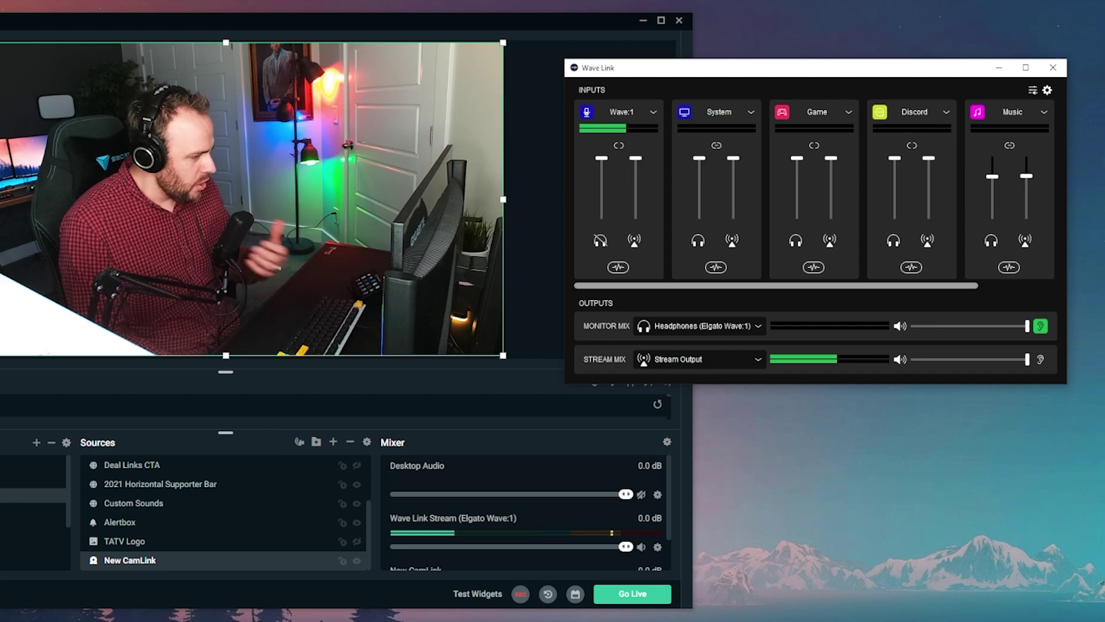
{"action": "key", "text": "alt+Tab"}
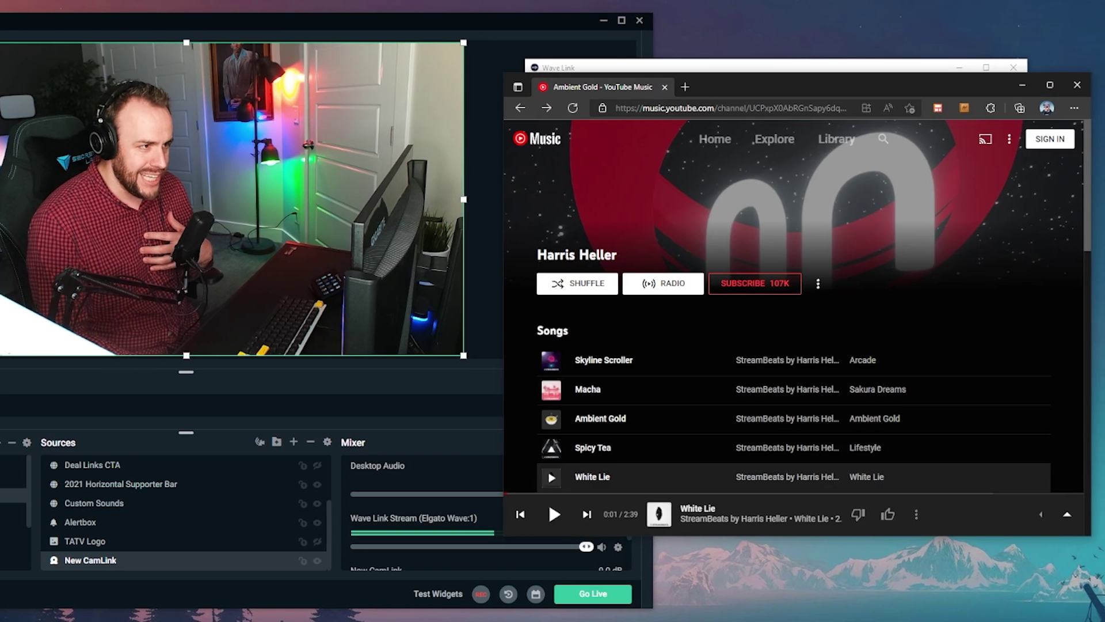
{"action": "left_click_drag", "start_coordinate": [760, 91], "coordinate": [742, 281]}
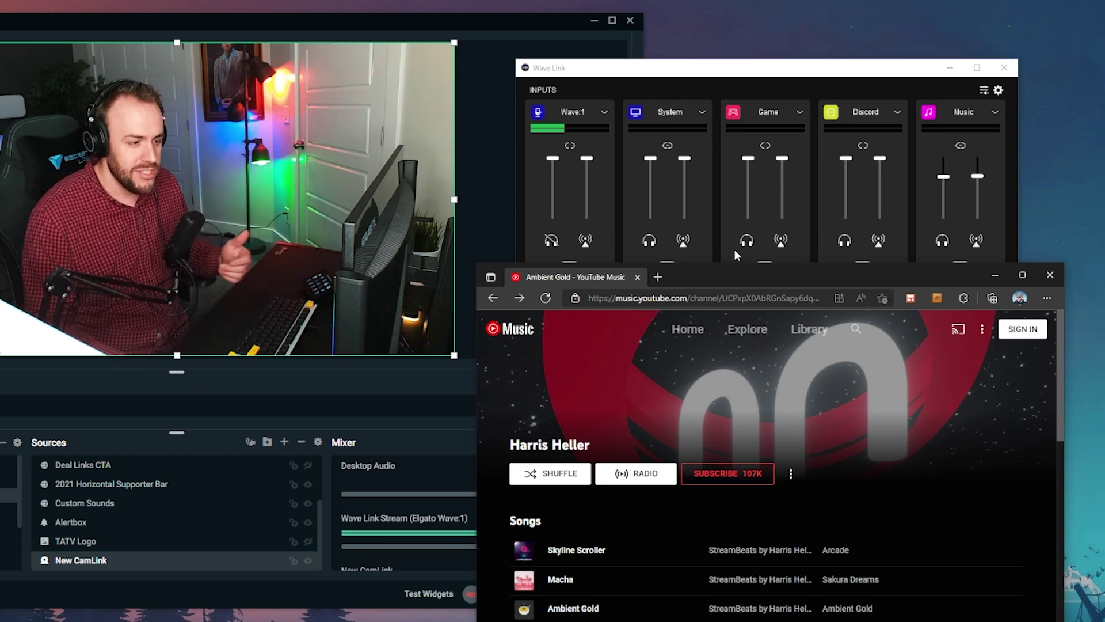
{"action": "key", "text": "XF86AudioNext"}
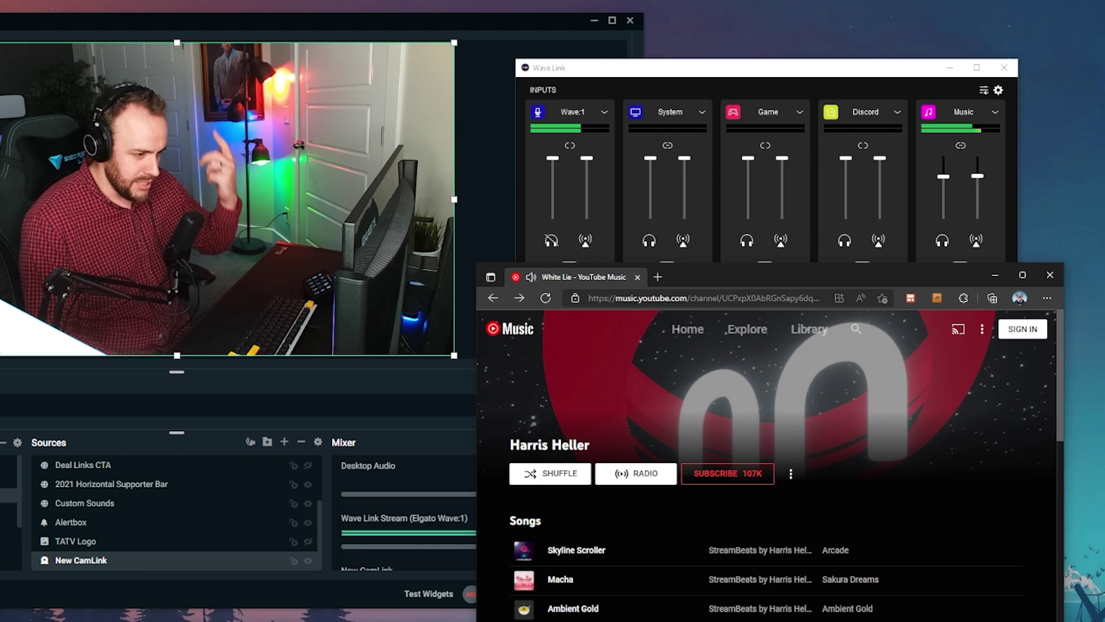
{"action": "left_click_drag", "start_coordinate": [686, 272], "coordinate": [685, 276]}
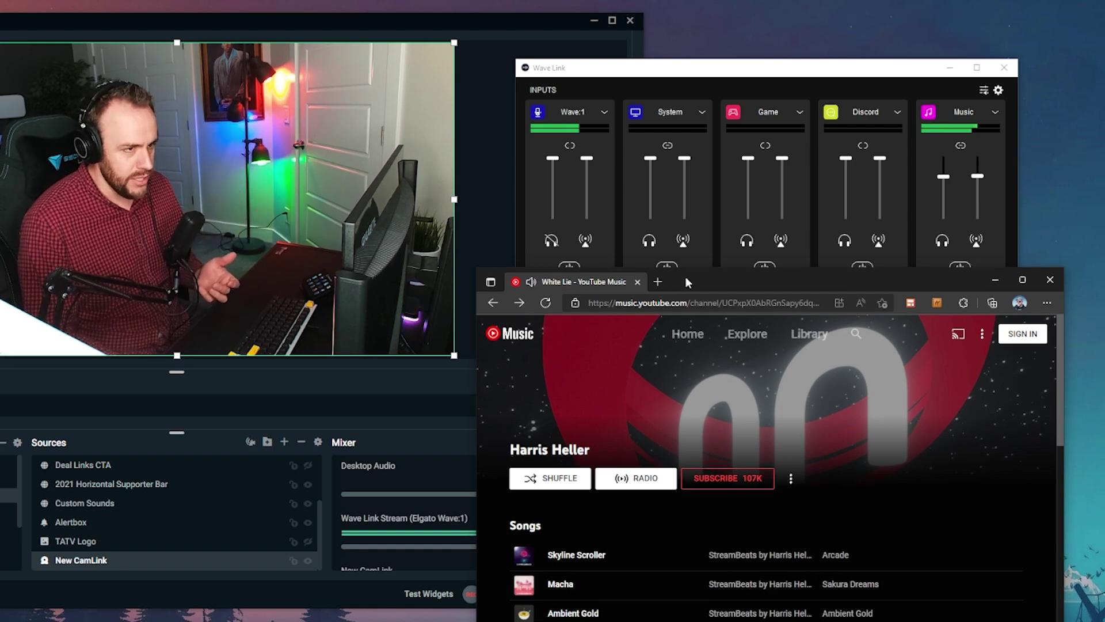
Step: Bring Wave Link to the front, reposition its window and lower the Music input's volume in the stream mix
{"action": "left_click", "coordinate": [730, 84]}
{"action": "left_click_drag", "start_coordinate": [730, 68], "coordinate": [730, 58]}
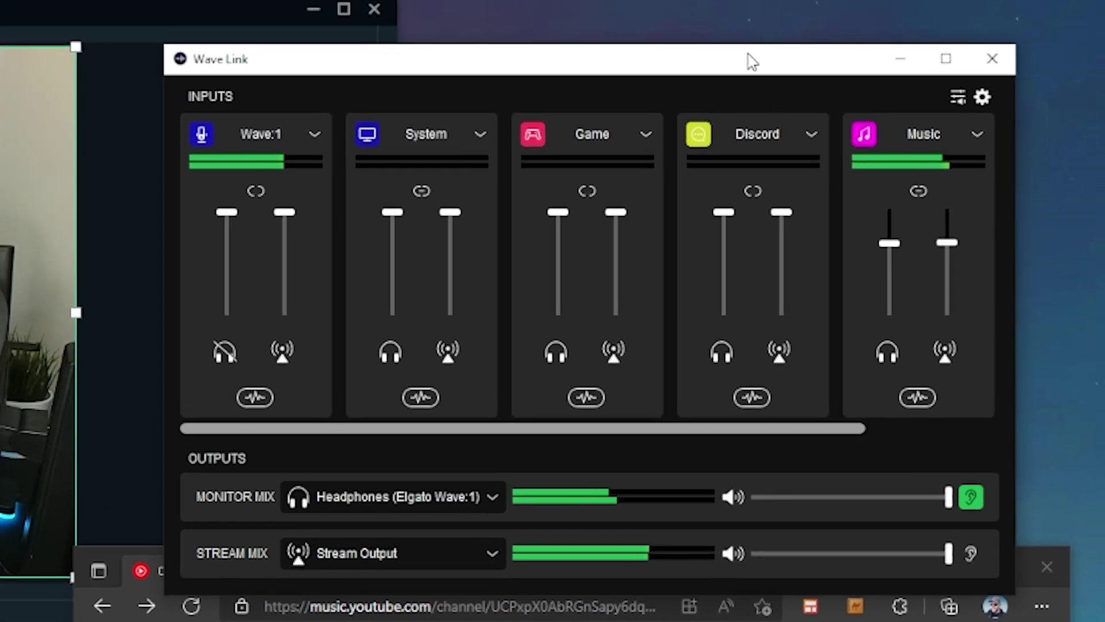
{"action": "left_click_drag", "start_coordinate": [752, 61], "coordinate": [589, 74]}
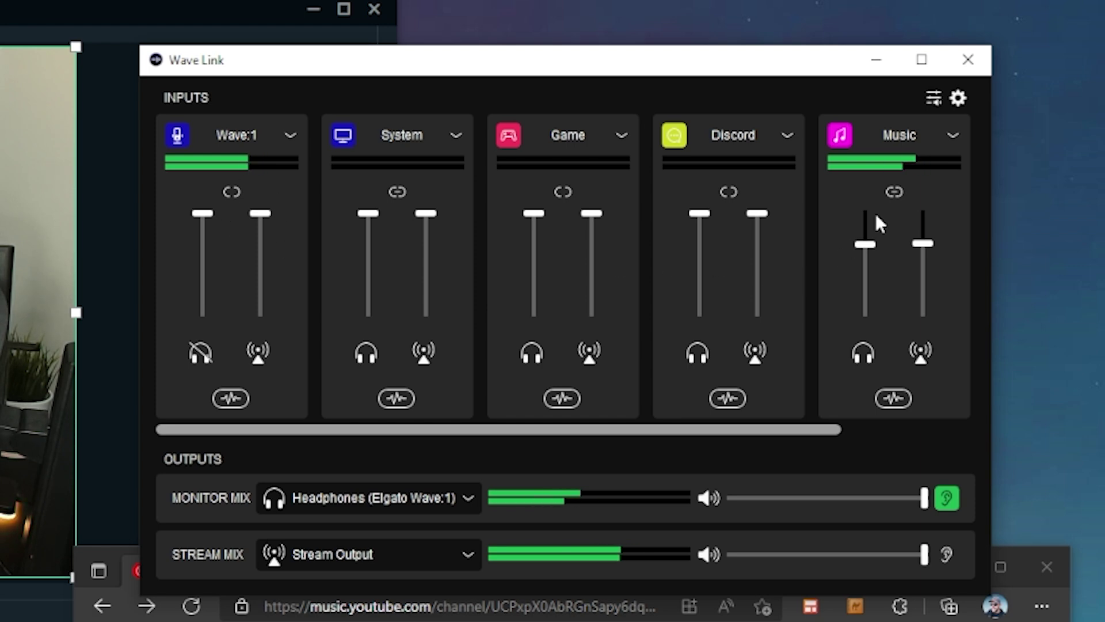
{"action": "left_click_drag", "start_coordinate": [925, 246], "coordinate": [925, 279]}
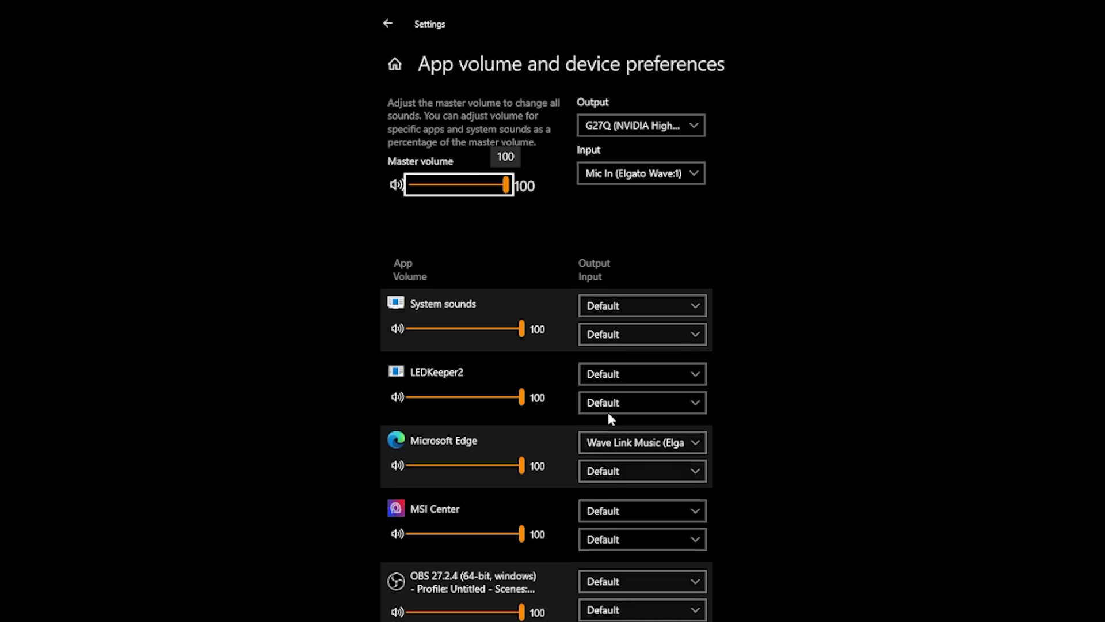
Step: View the output devices available for LEDKeeper2 in the Windows app volume and device preferences
{"action": "left_click", "coordinate": [620, 371]}
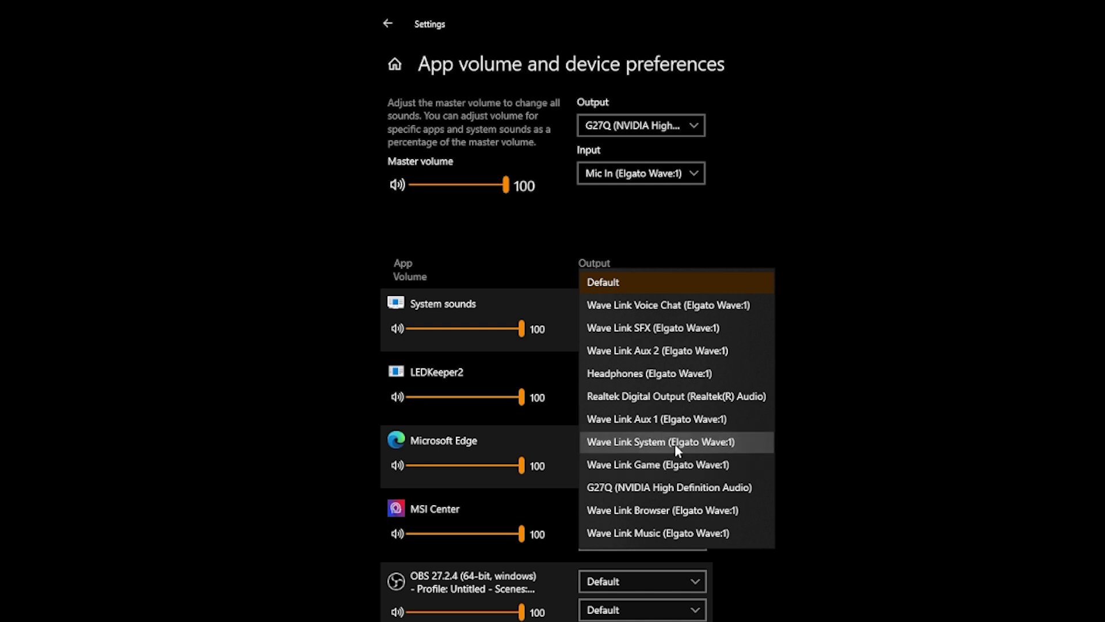
{"action": "left_click", "coordinate": [765, 439]}
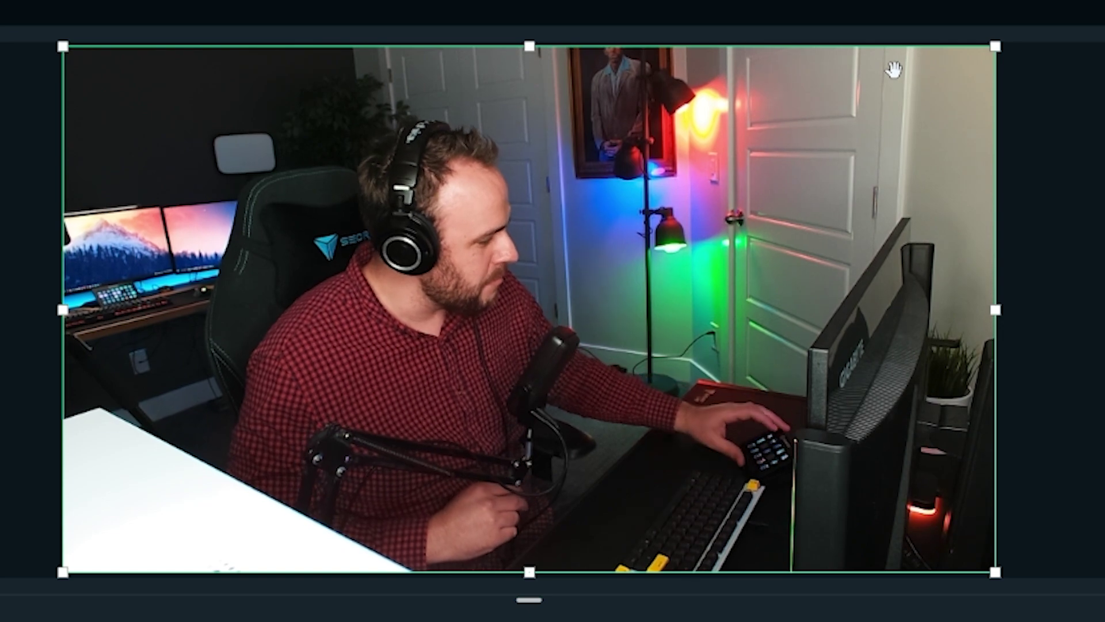
Step: Switch the stream to the Countdown scene and back to the camera scene
{"action": "key", "text": "F1"}
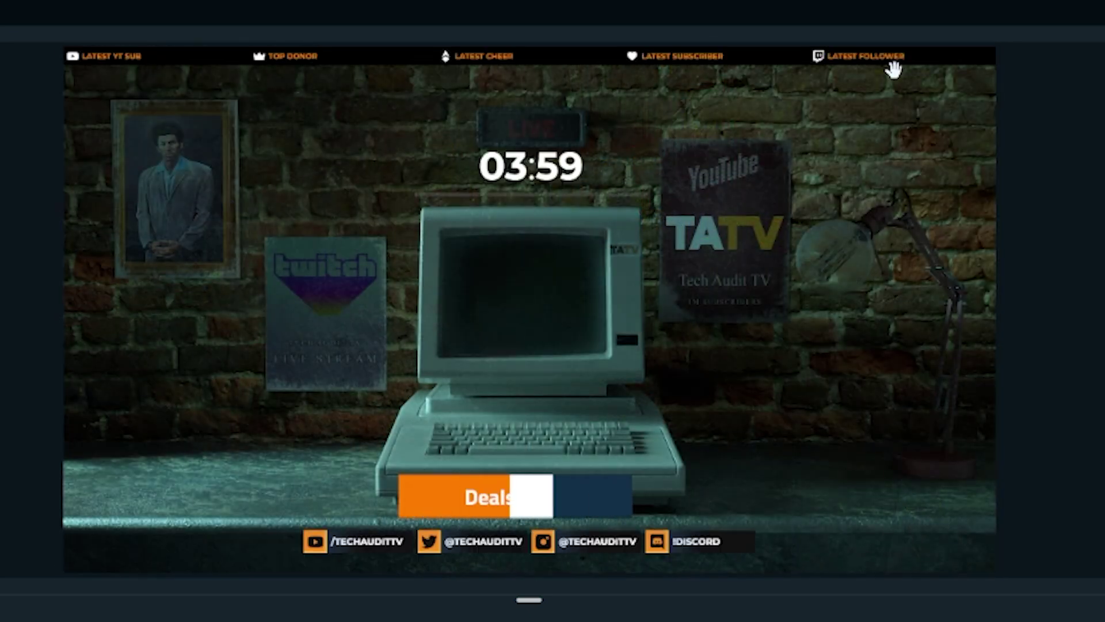
{"action": "key", "text": "F2"}
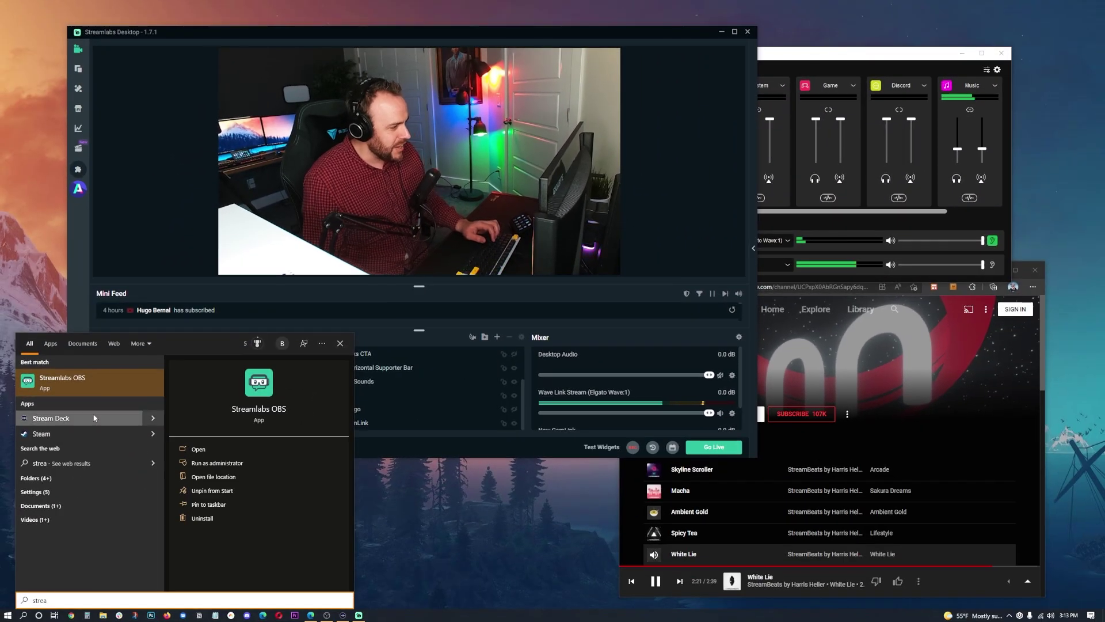
Step: Open Stream Deck and examine the Wave Link volume action inside the COUNT DOWN key's multi action
{"action": "left_click", "coordinate": [94, 418]}
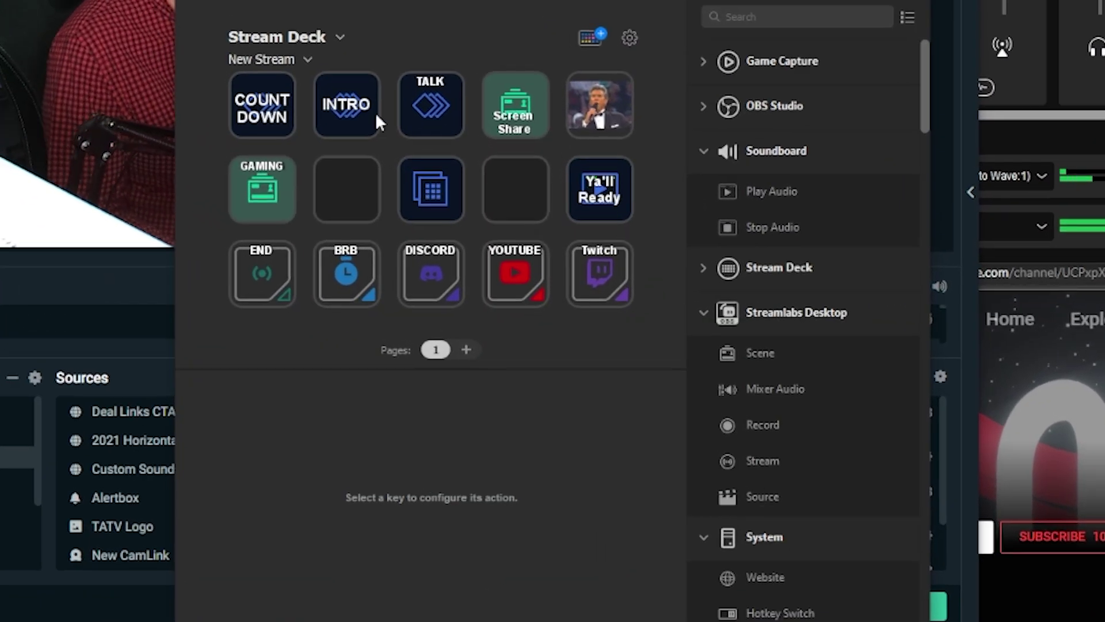
{"action": "left_click", "coordinate": [266, 106]}
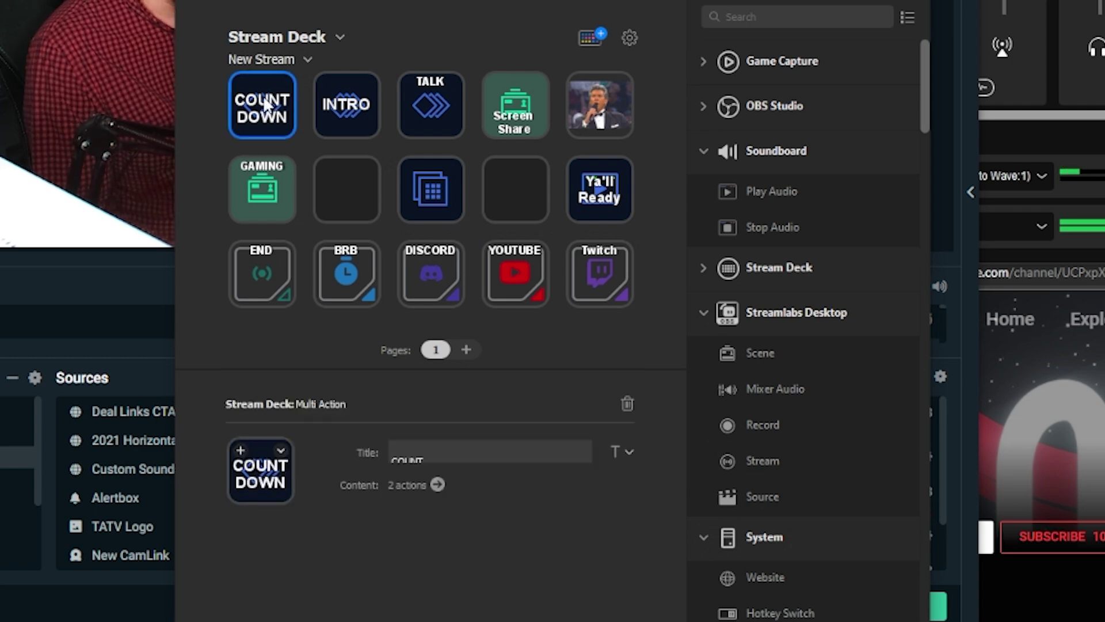
{"action": "left_click", "coordinate": [437, 485]}
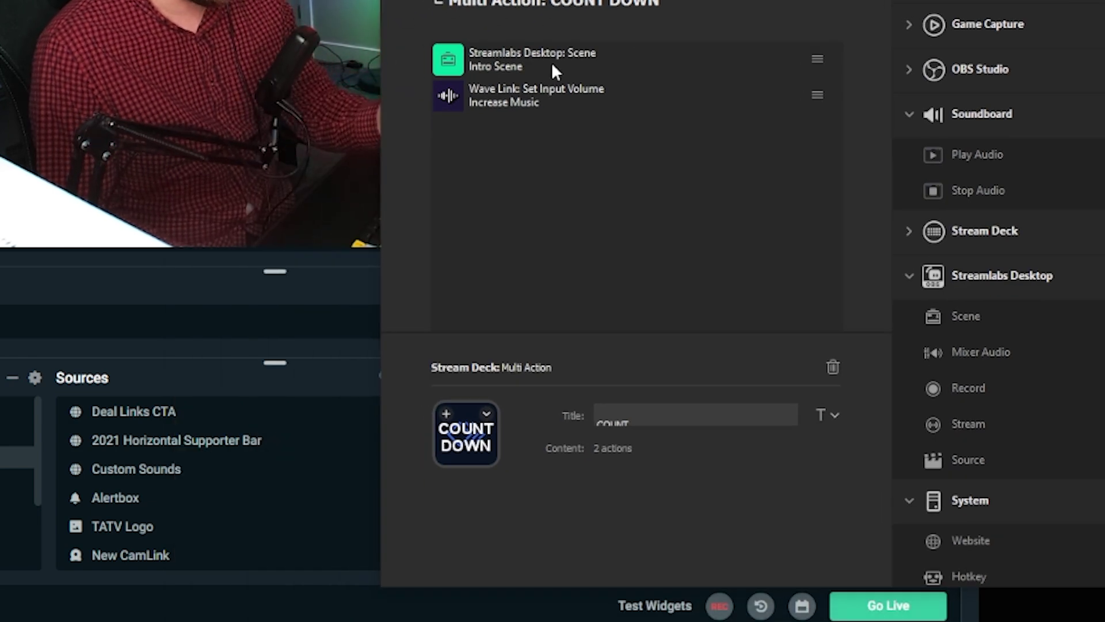
{"action": "left_click", "coordinate": [534, 95]}
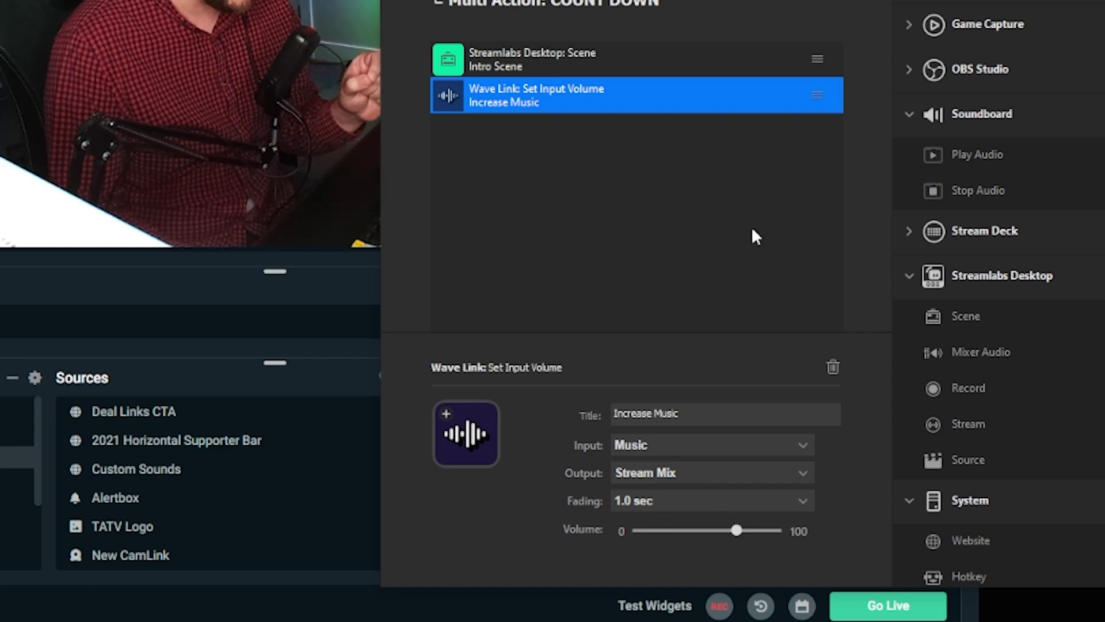
{"action": "left_click", "coordinate": [441, 4]}
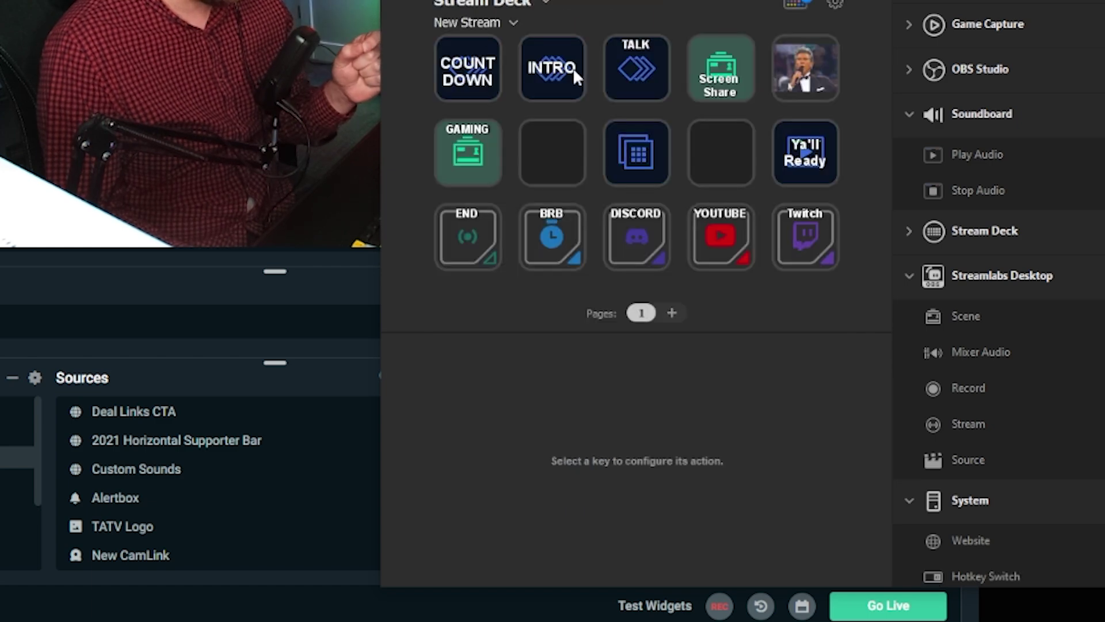
Step: Open the TALK key's multi action and examine its scene action and Reset Background Music volume action
{"action": "left_click", "coordinate": [638, 69]}
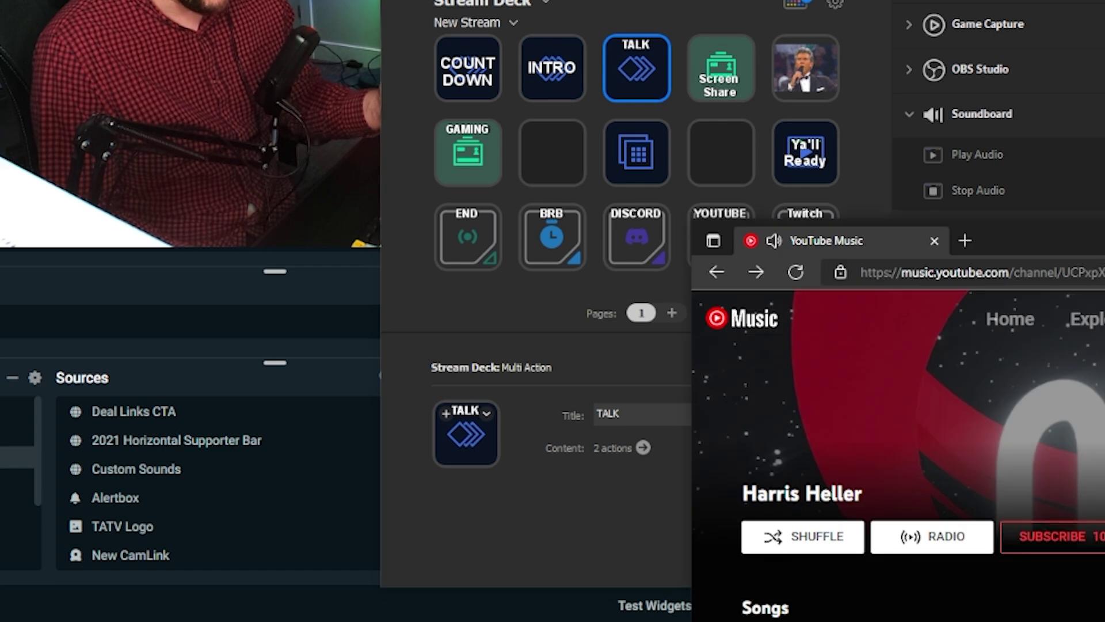
{"action": "left_click", "coordinate": [747, 65]}
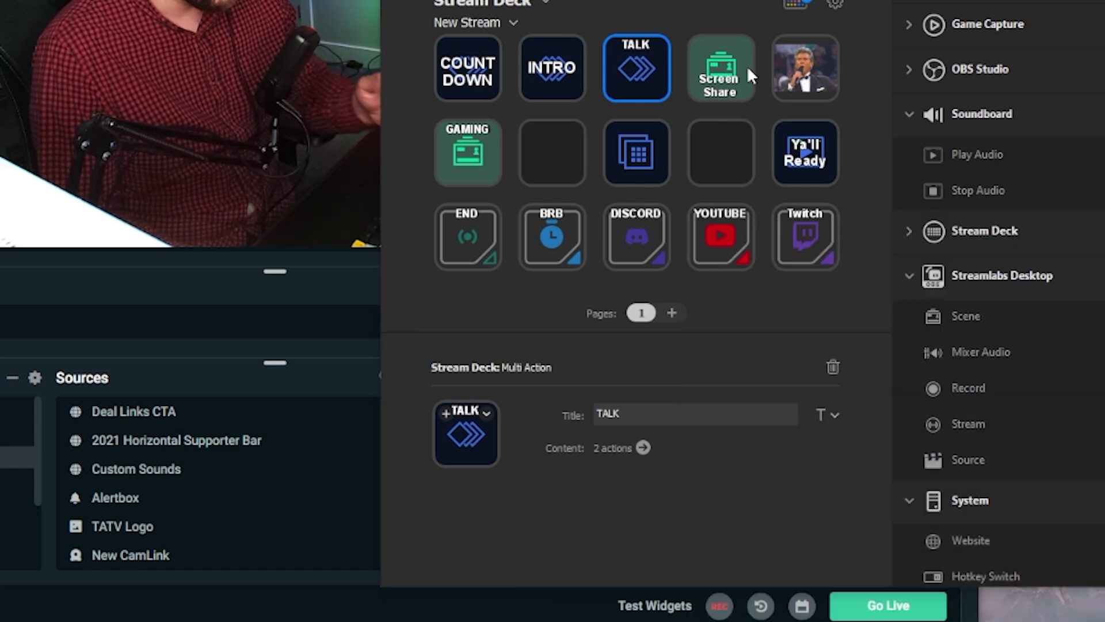
{"action": "left_click", "coordinate": [641, 448]}
{"action": "left_click", "coordinate": [568, 59]}
{"action": "left_click", "coordinate": [567, 90]}
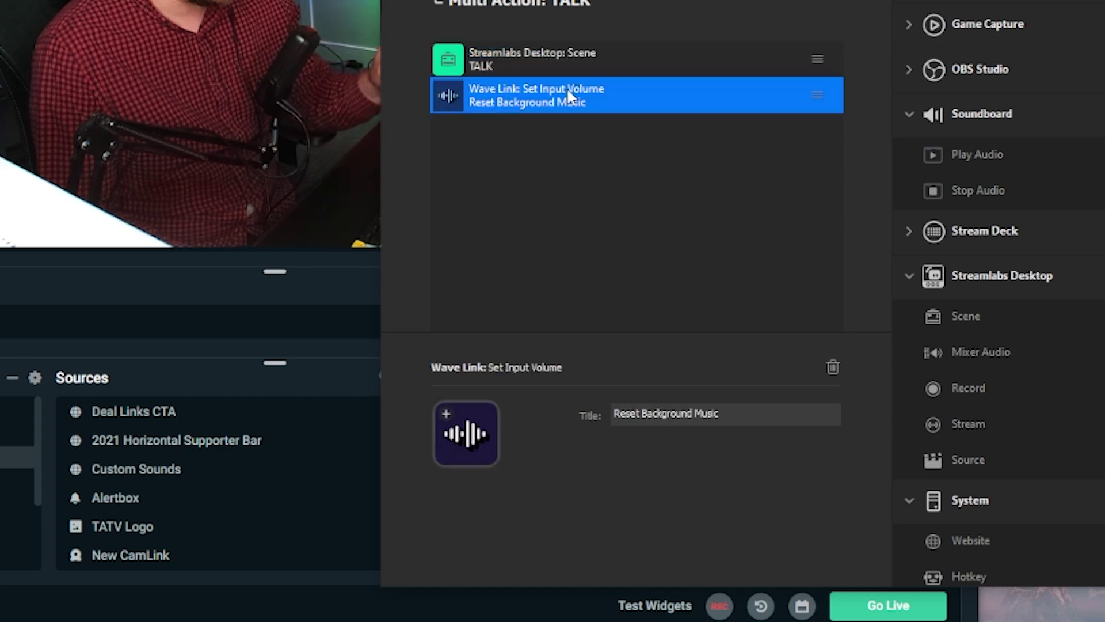